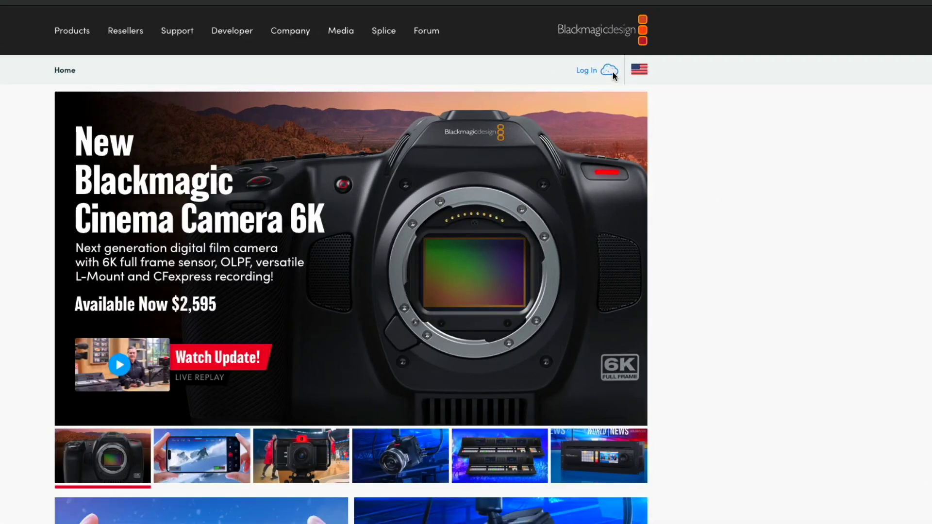
Log in to Blackmagic Cloud with the saved account e-mail and password, and check the account's storage usage
click(613, 72)
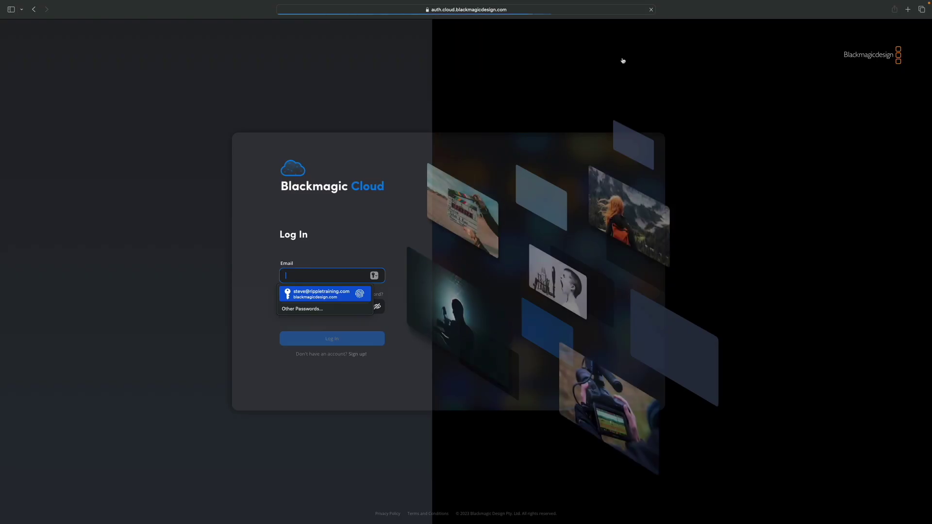
key(Return)
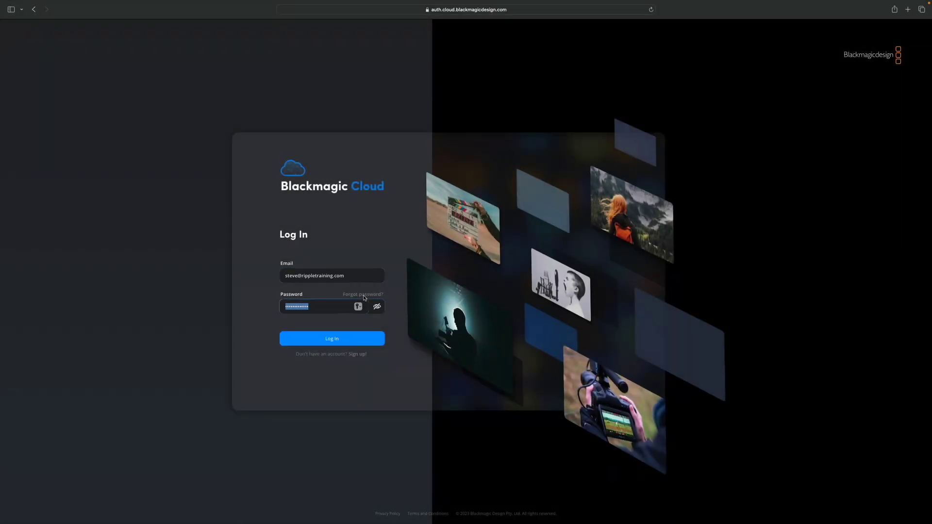
click(340, 336)
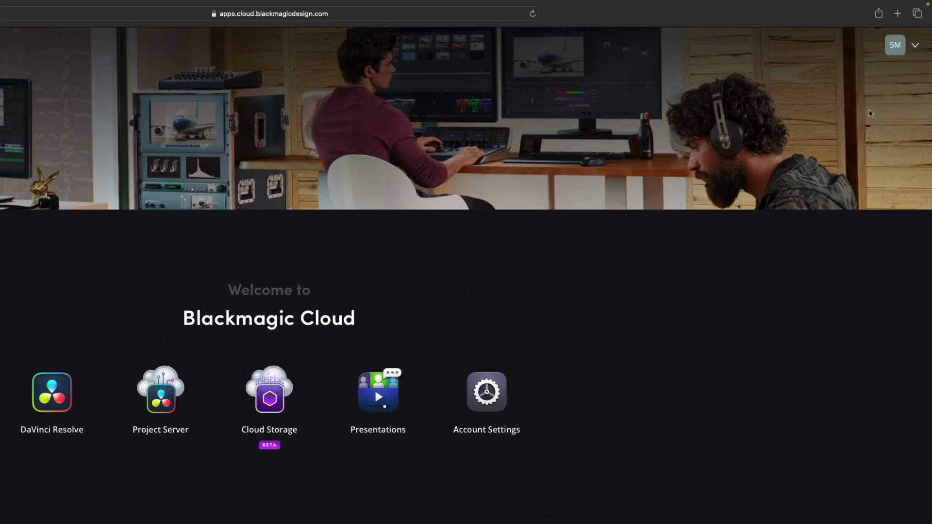
click(916, 48)
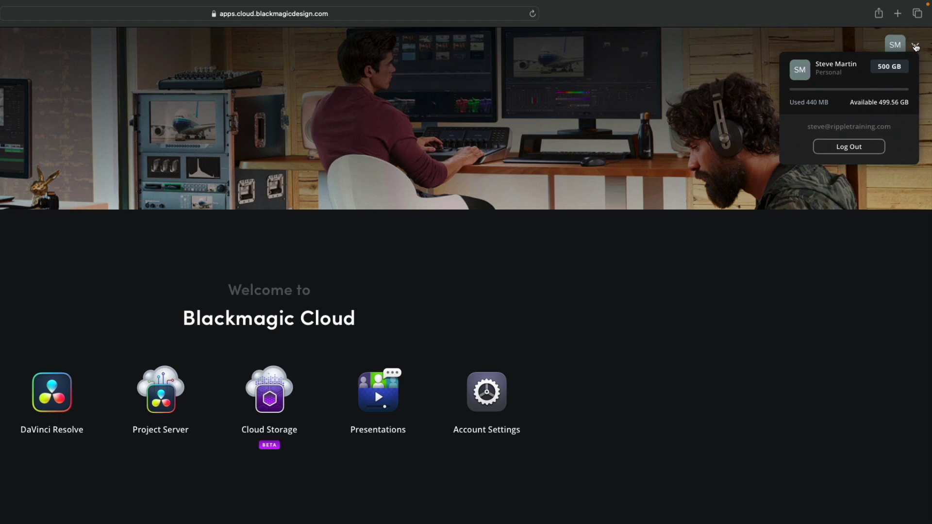
click(878, 46)
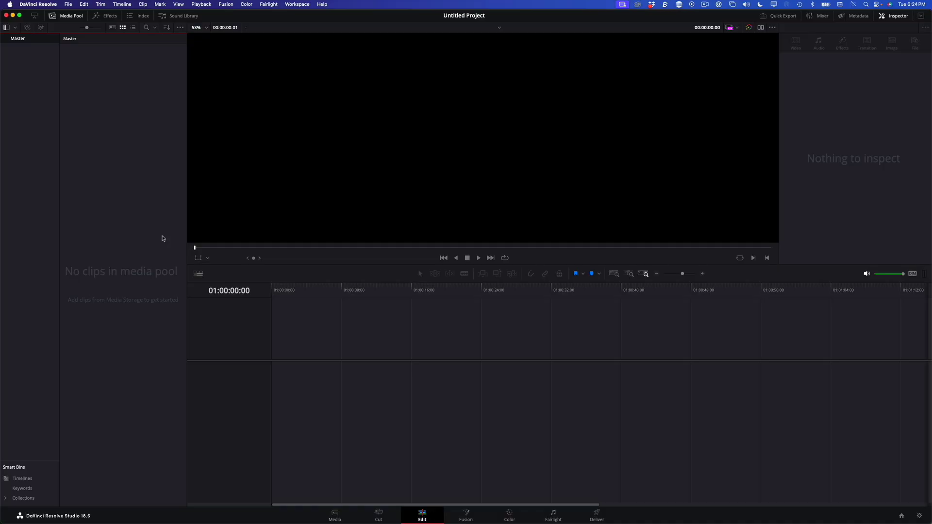
In DaVinci Resolve, create a new cloud project named Lego City in the Ripple library
key(shift+1)
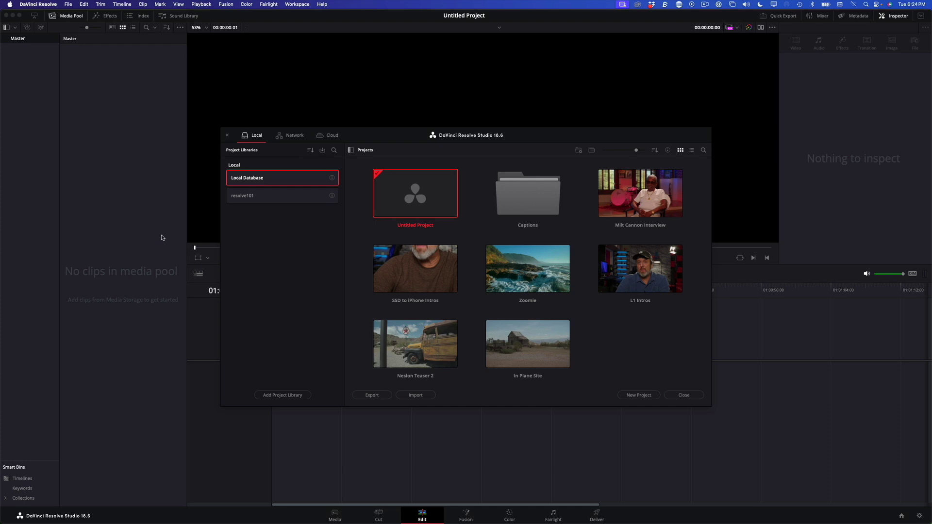
click(318, 136)
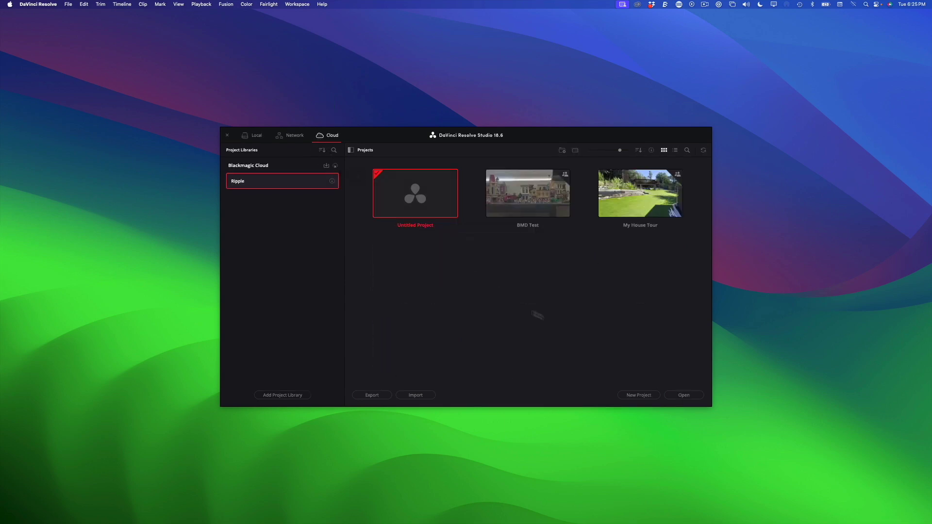
click(639, 397)
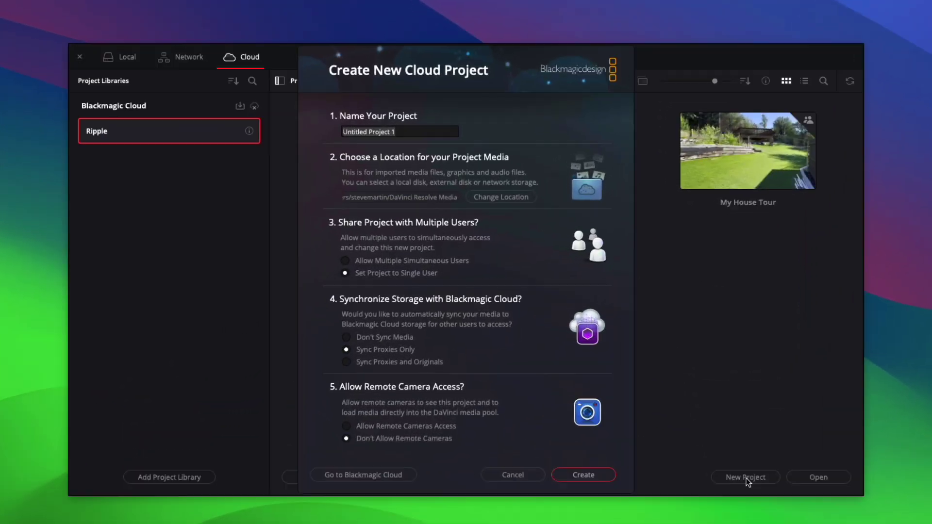
text(Lego City)
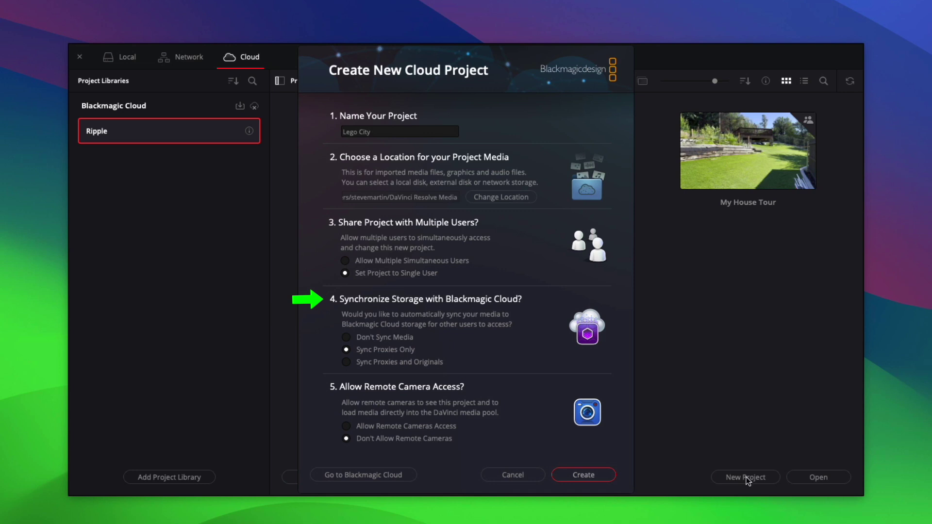
click(587, 476)
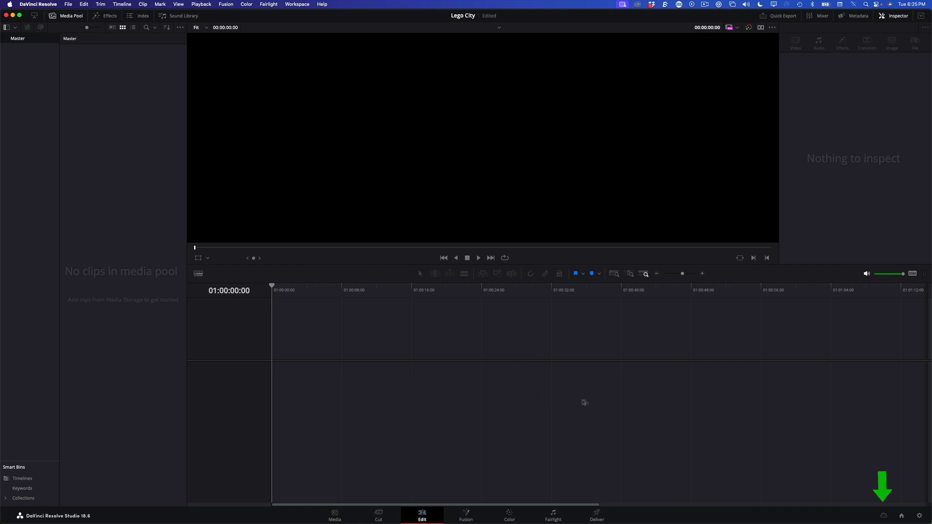
Allow remote camera access for the Lego City project, and open Project Server on the Blackmagic Cloud website
click(884, 515)
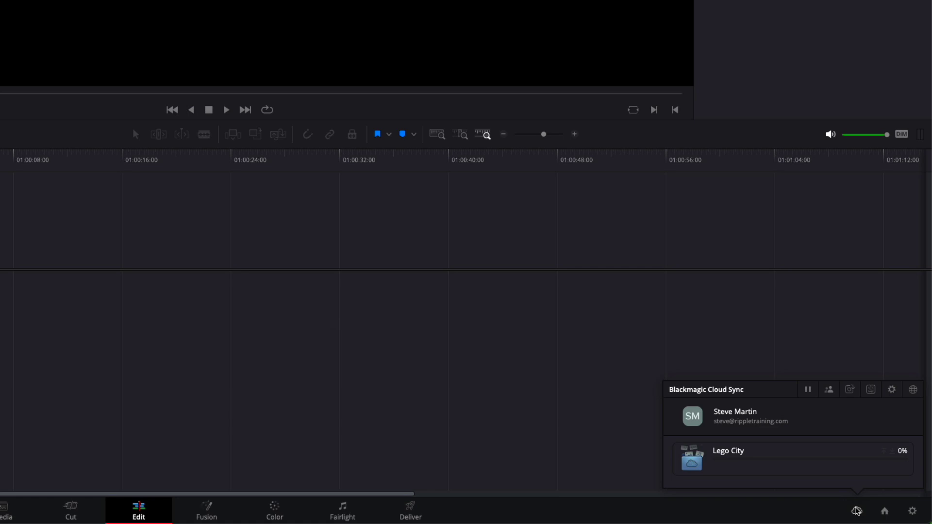
click(850, 390)
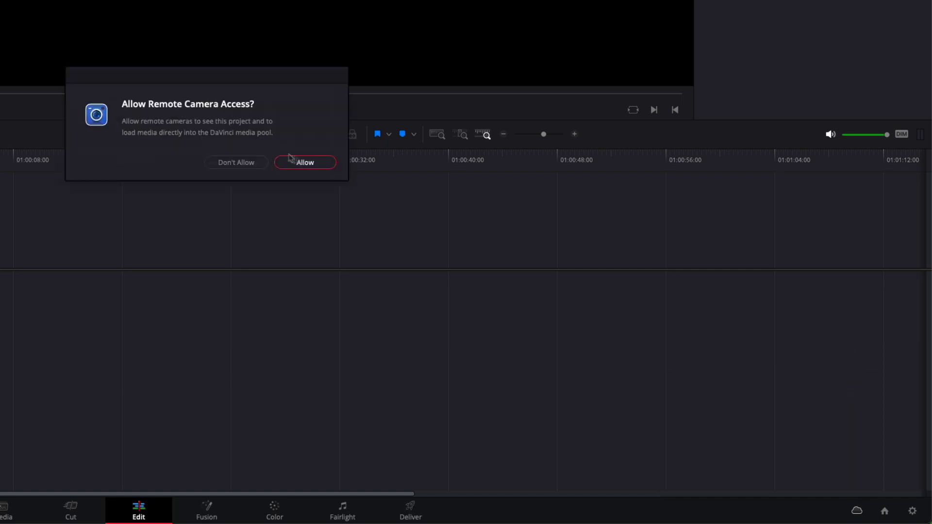
click(297, 162)
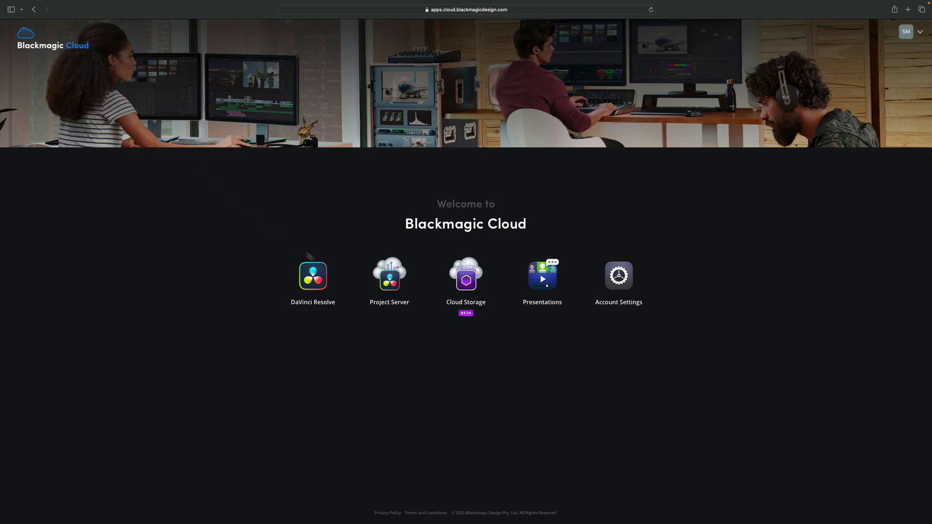
click(395, 284)
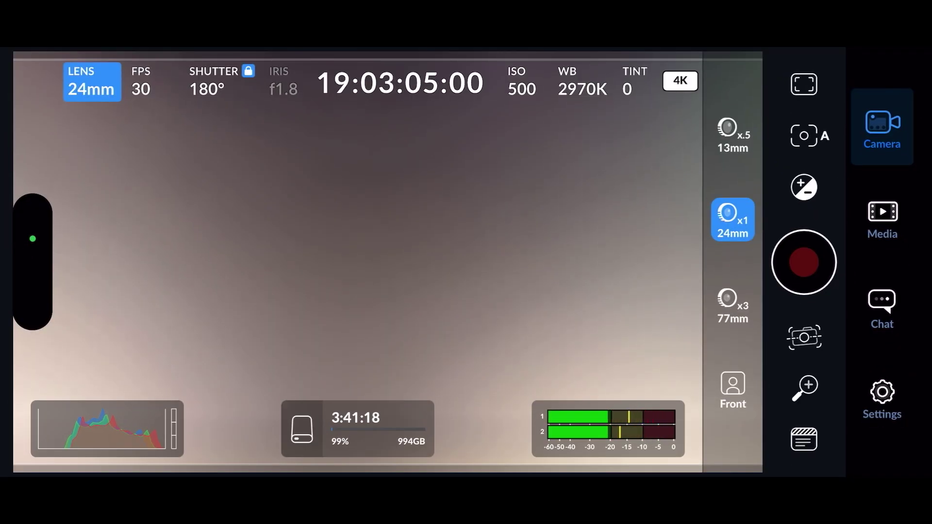
In the Blackmagic Camera app, review the media settings for which clips are uploaded and where clips are saved
click(882, 398)
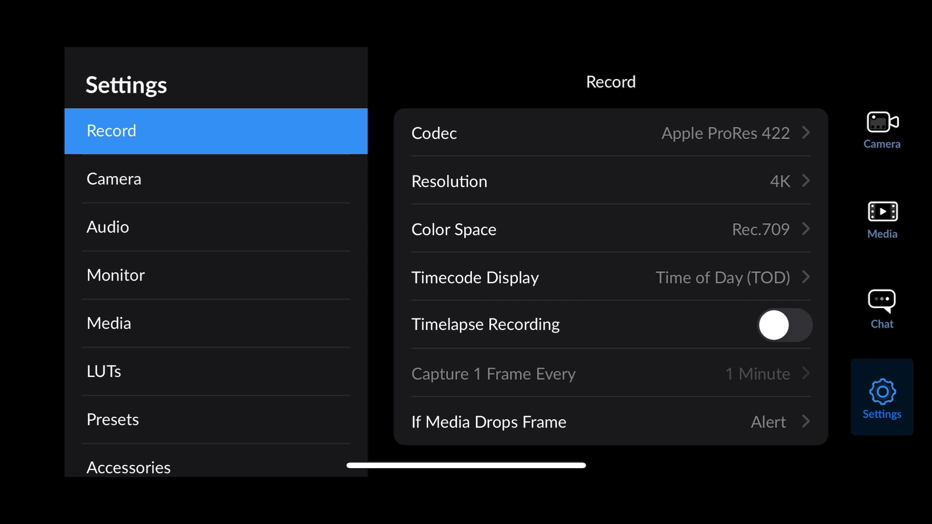
click(109, 324)
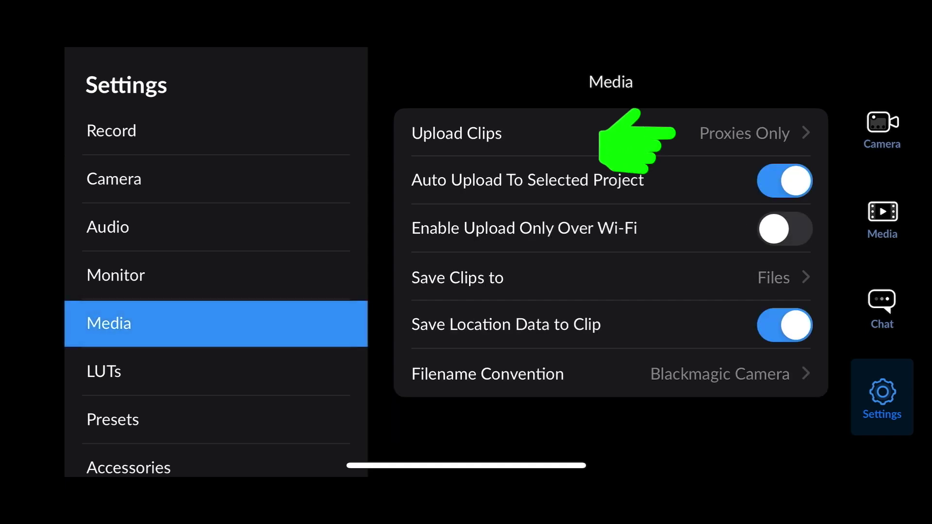
click(602, 134)
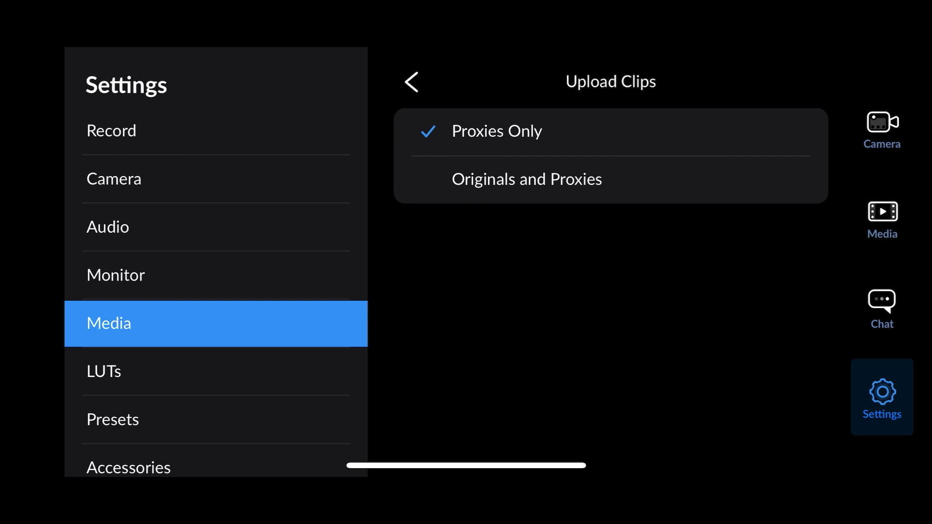
click(412, 82)
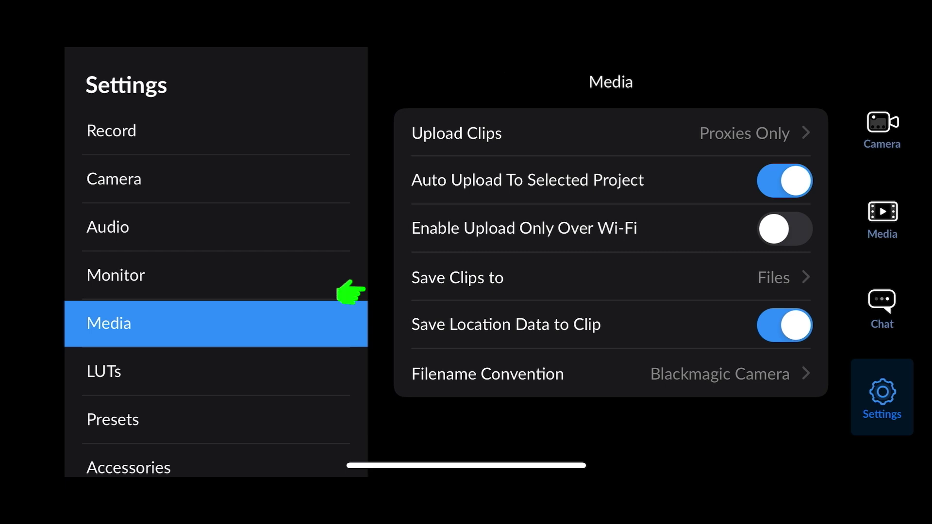
click(457, 278)
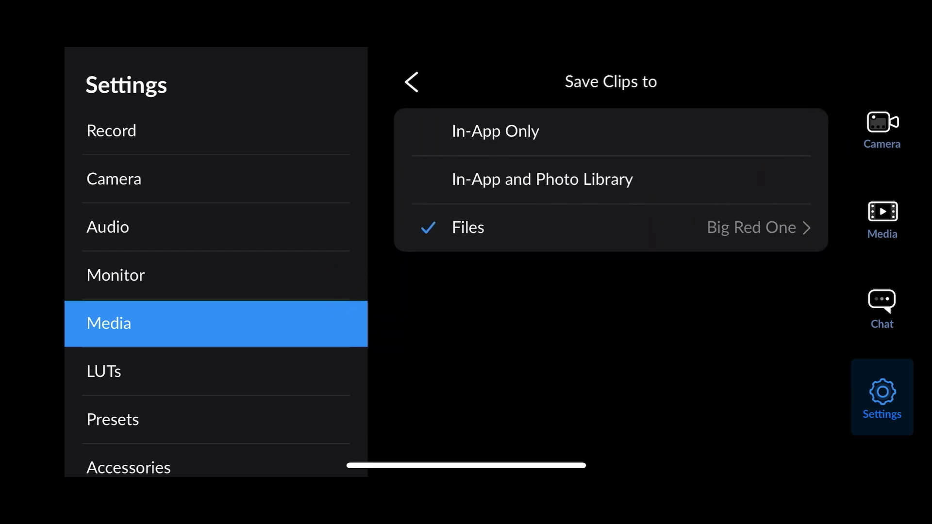
click(411, 82)
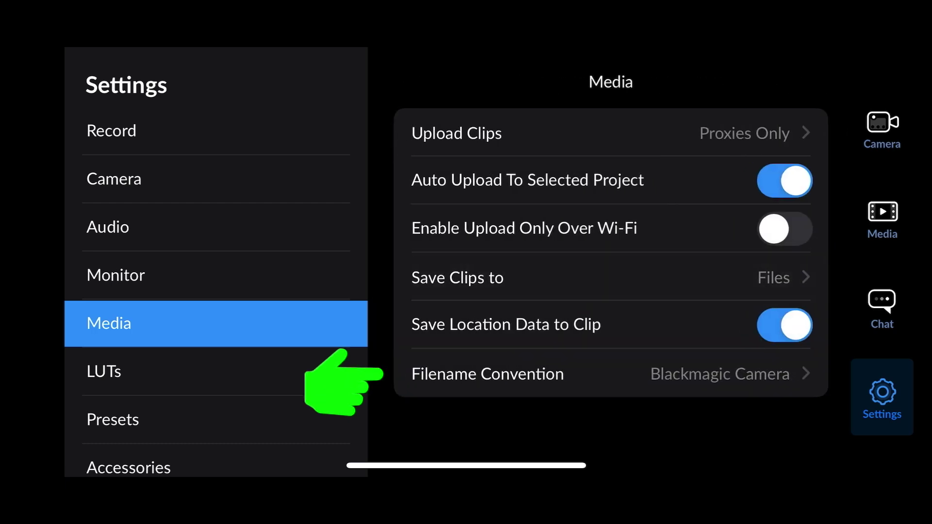
Set the clips' filename convention to iOS
click(486, 375)
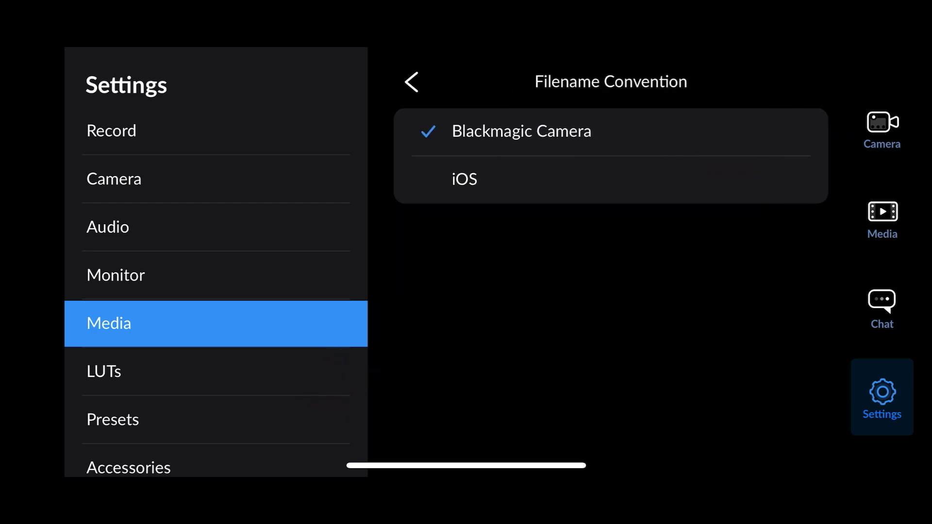
click(464, 179)
click(412, 82)
Choose the Lego City cloud project as the destination for camera clips and record a clip of the Lego scene
scroll(216, 291, down, 5)
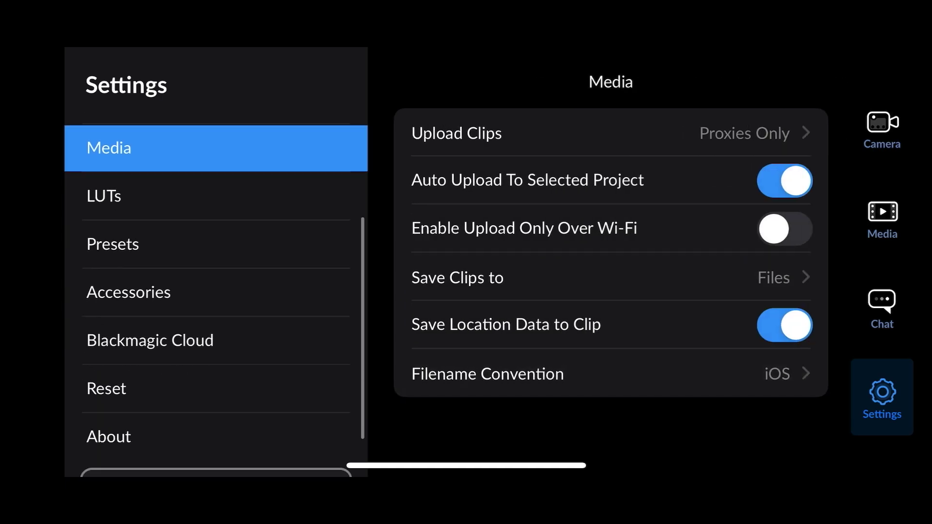
click(150, 282)
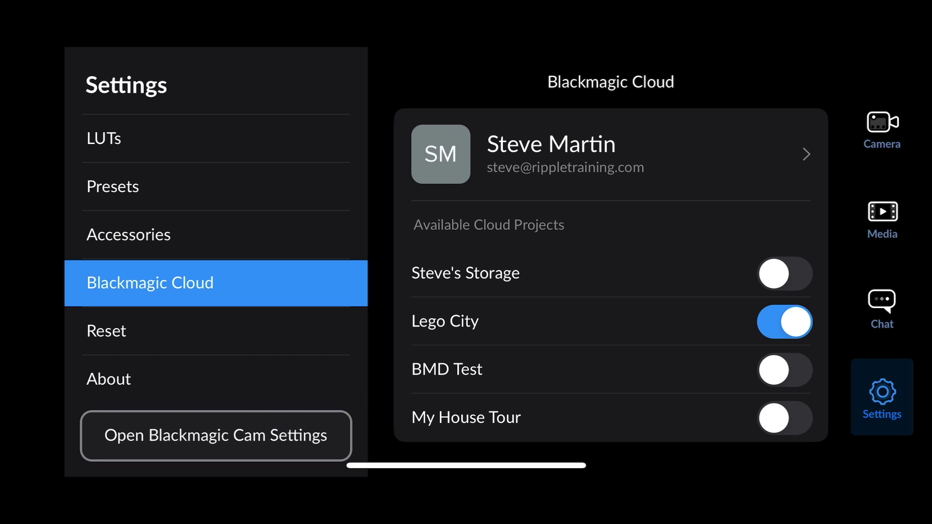
click(882, 218)
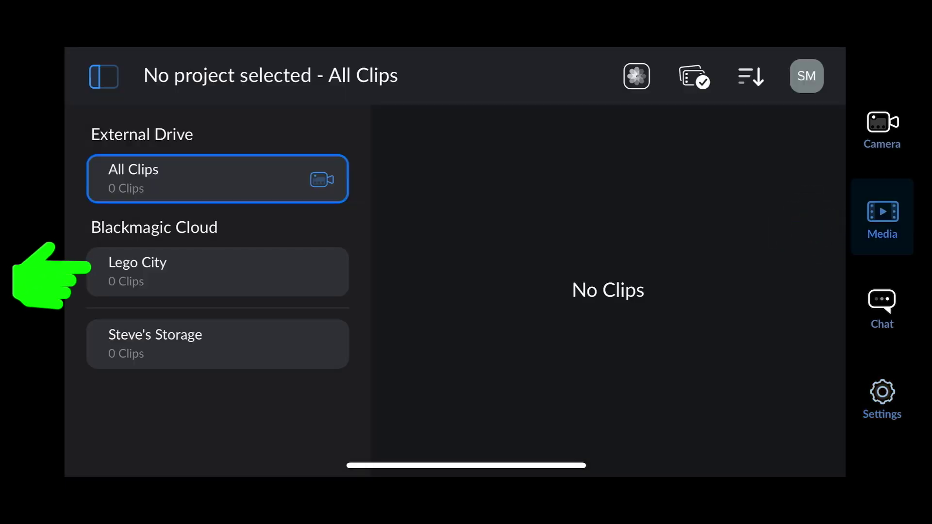
click(217, 272)
click(882, 129)
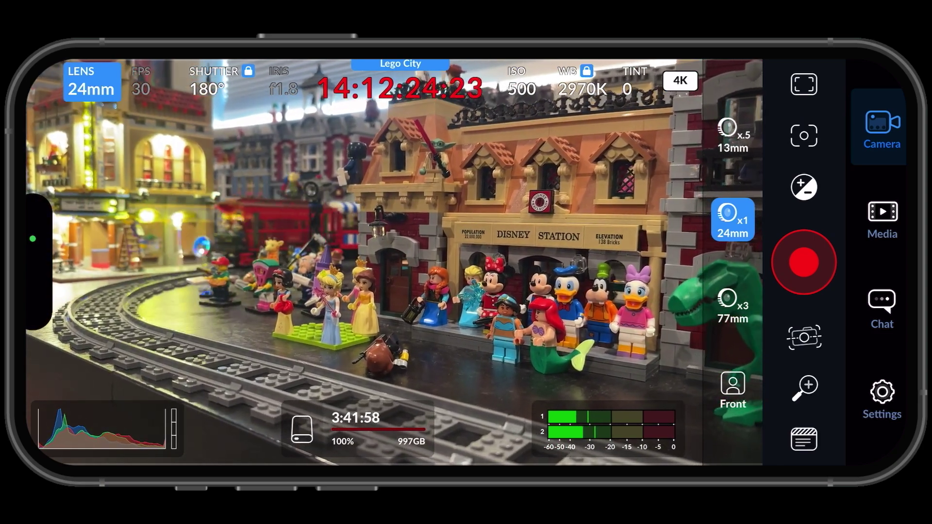
click(804, 262)
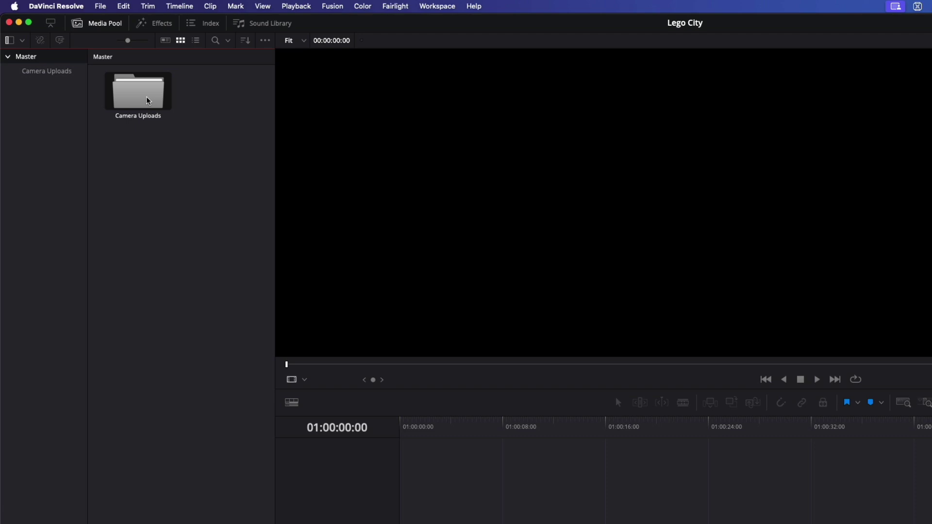
In DaVinci Resolve, examine the file metadata of IMG_0007.mov in the Camera Uploads bin and reveal the clip in Finder
double_click(148, 101)
click(149, 101)
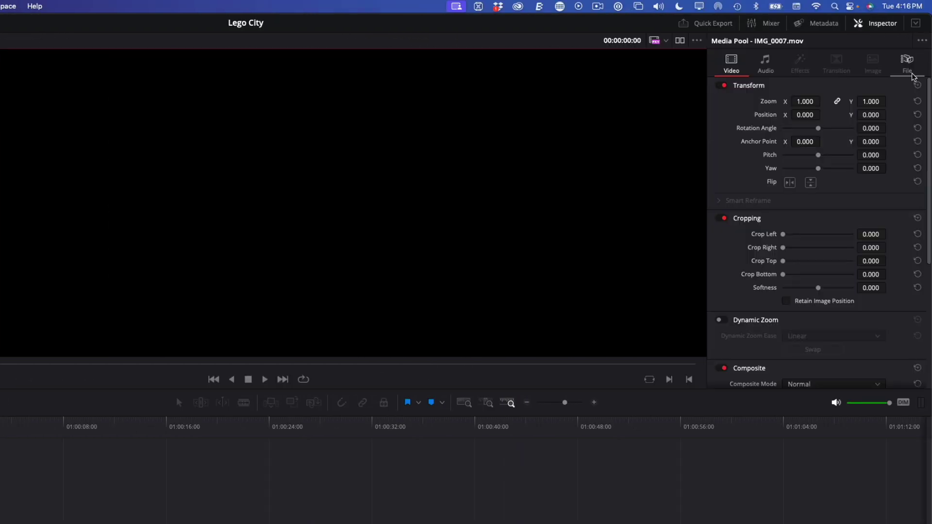
click(910, 72)
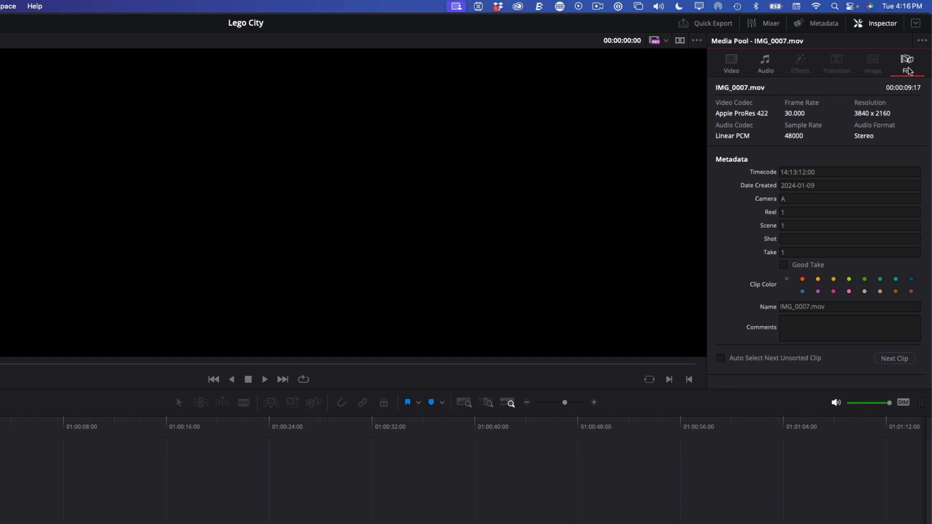
right_click(90, 96)
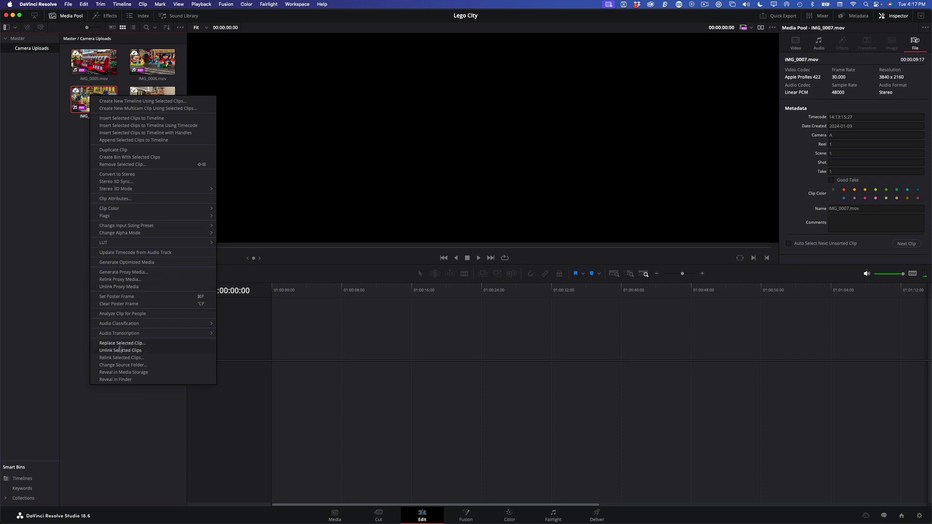
click(105, 377)
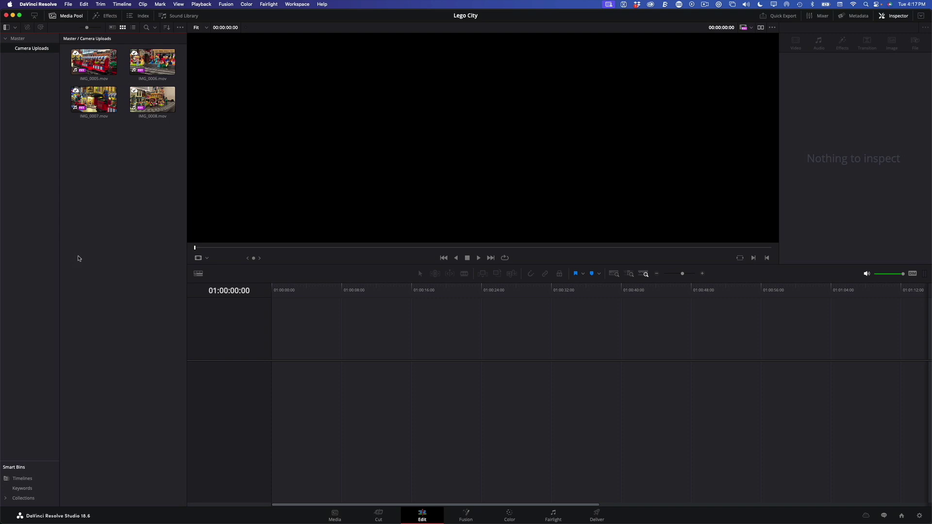
Create a timeline from the four Camera Uploads clips, using custom settings of 3840 x 2160 Ultra HD and 30 frames per second
drag(164, 155, 97, 69)
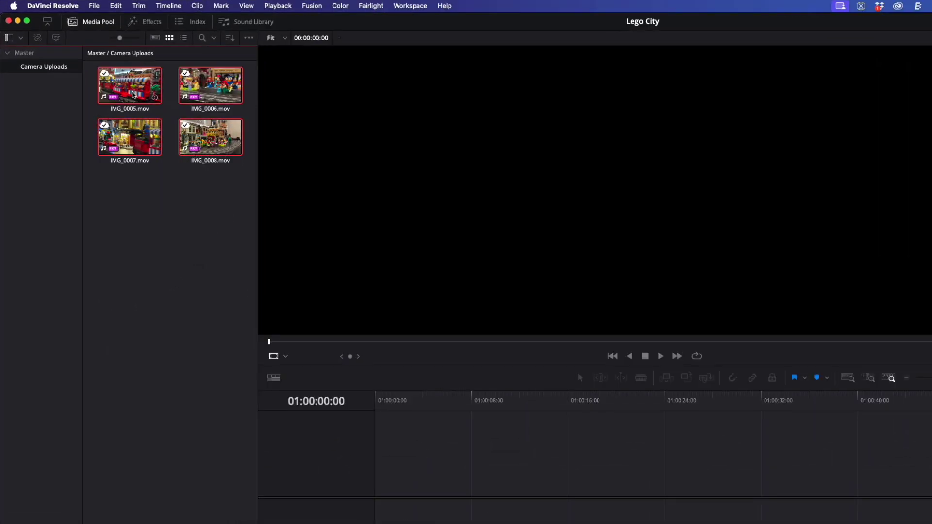
right_click(133, 94)
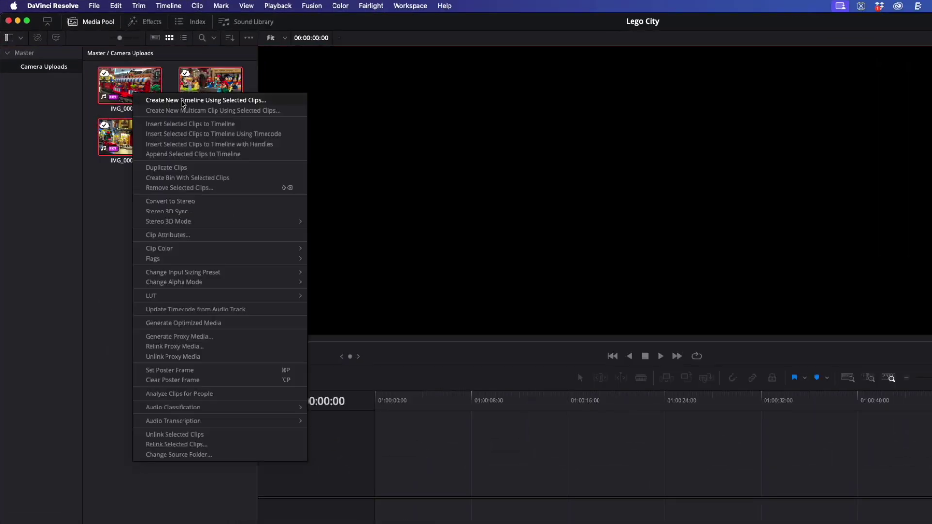
click(183, 100)
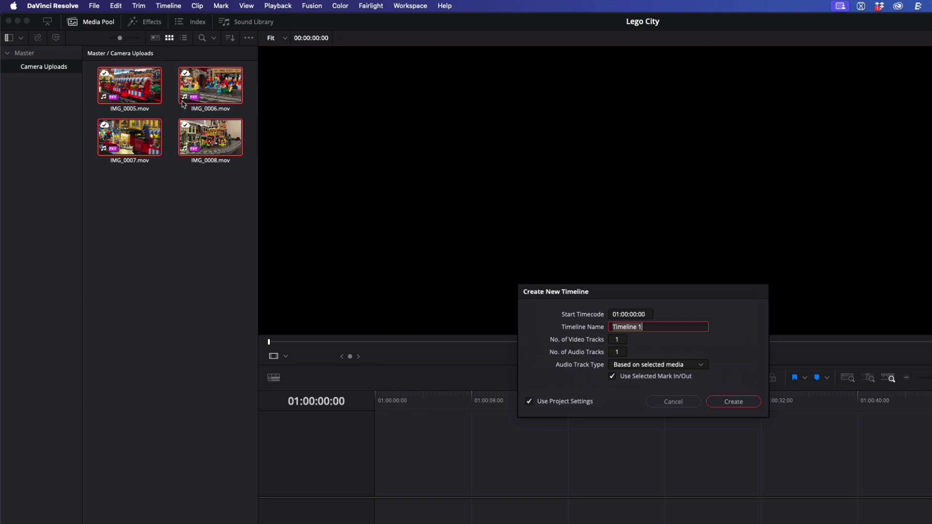
click(529, 402)
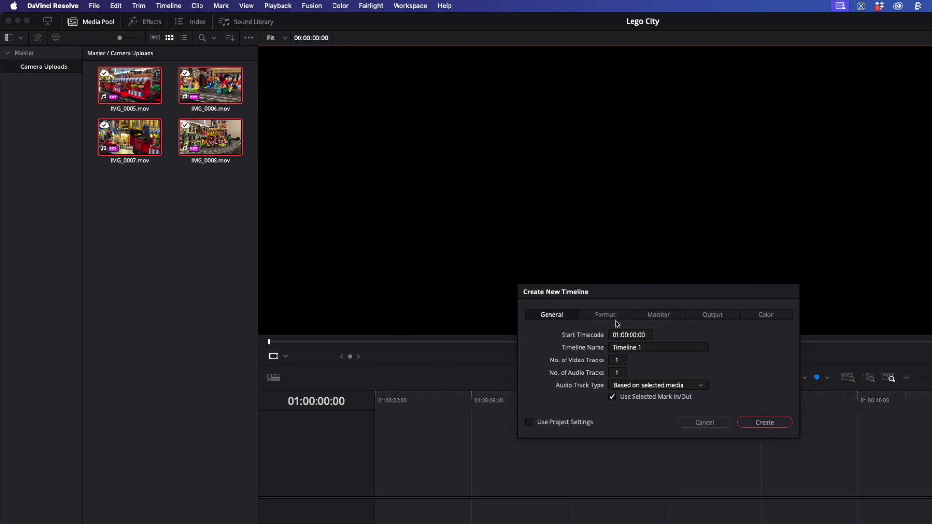
click(616, 317)
click(630, 337)
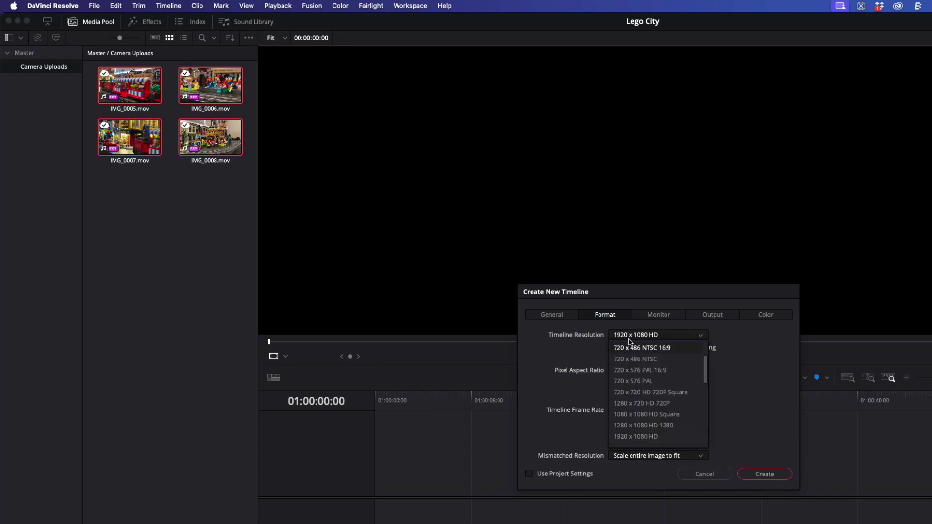
scroll(630, 392, down, 2)
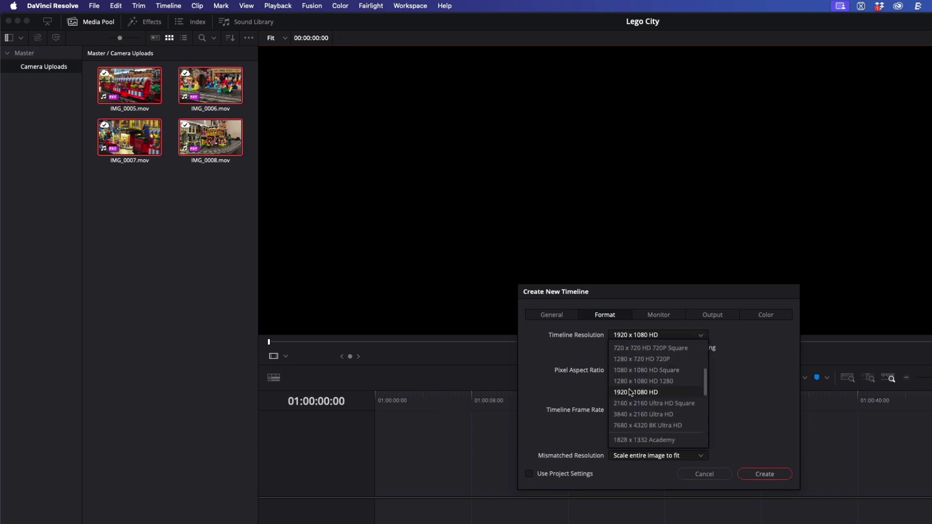
click(630, 414)
click(627, 411)
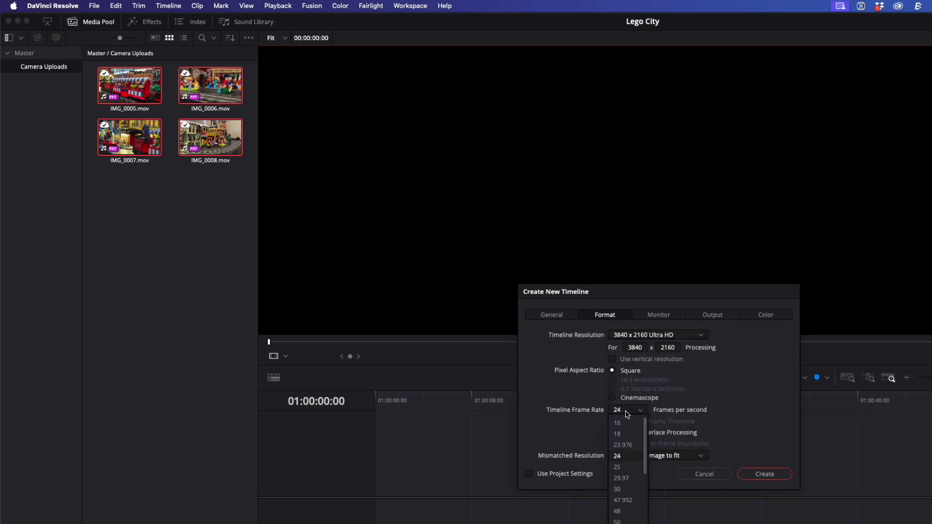
click(618, 489)
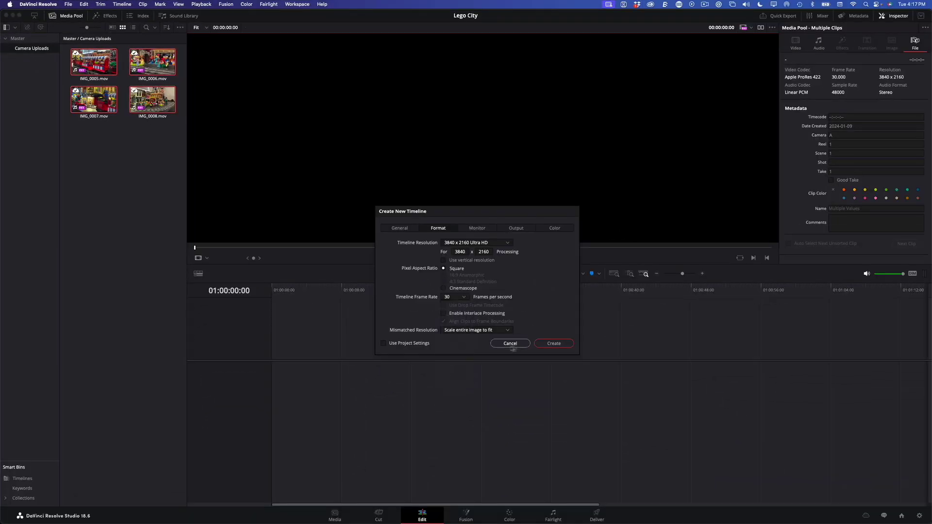
click(553, 343)
Scrub the timeline to 01:00:26:12 in IMG_0007.mov and disable all proxies
drag(379, 320, 560, 321)
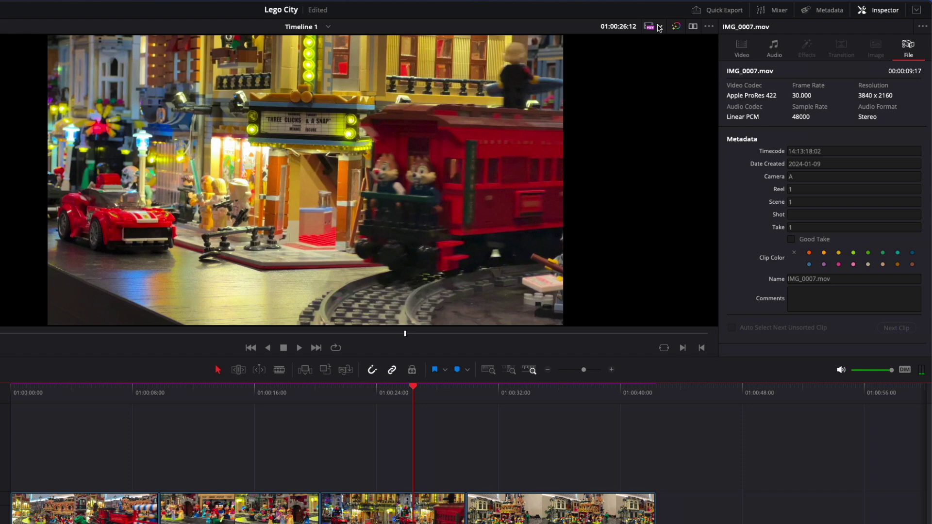
click(737, 28)
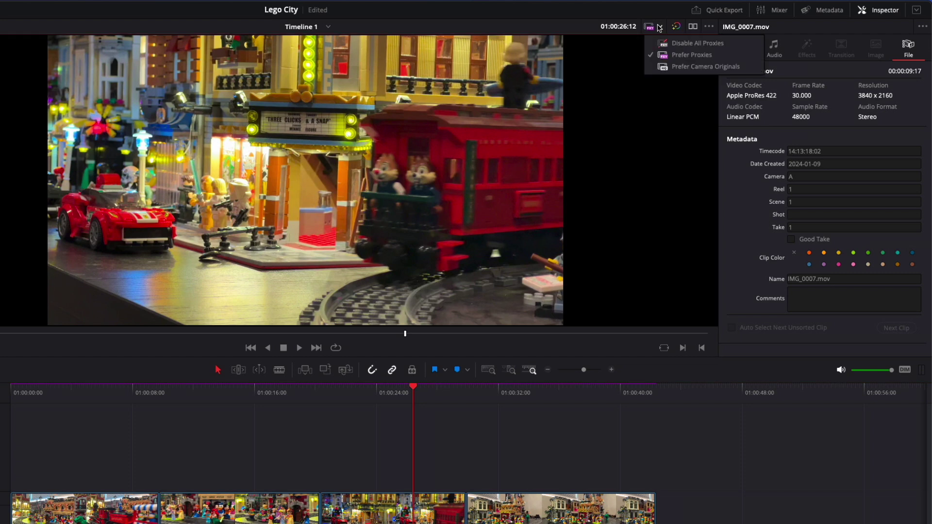
click(660, 42)
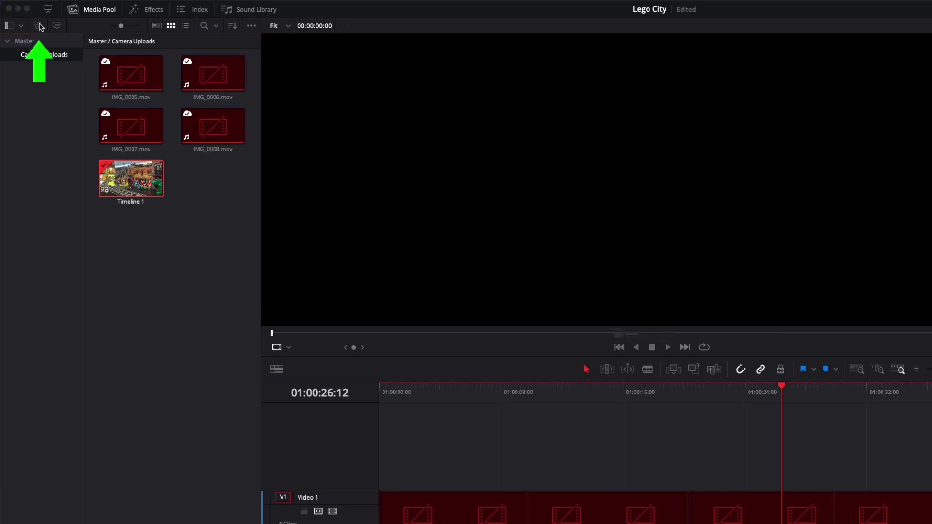
Relink the missing Camera Uploads clips to the original files on the Big Red One drive
click(38, 25)
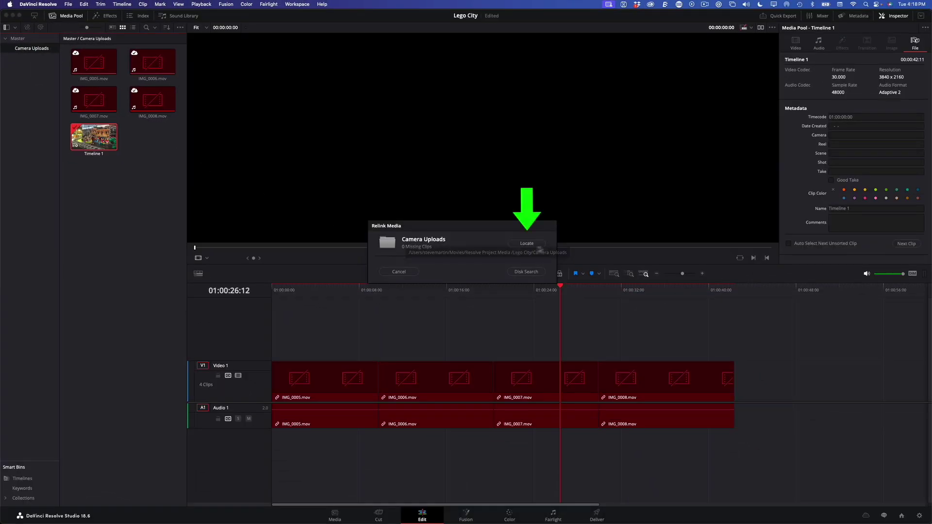
click(537, 245)
scroll(359, 346, down, 1)
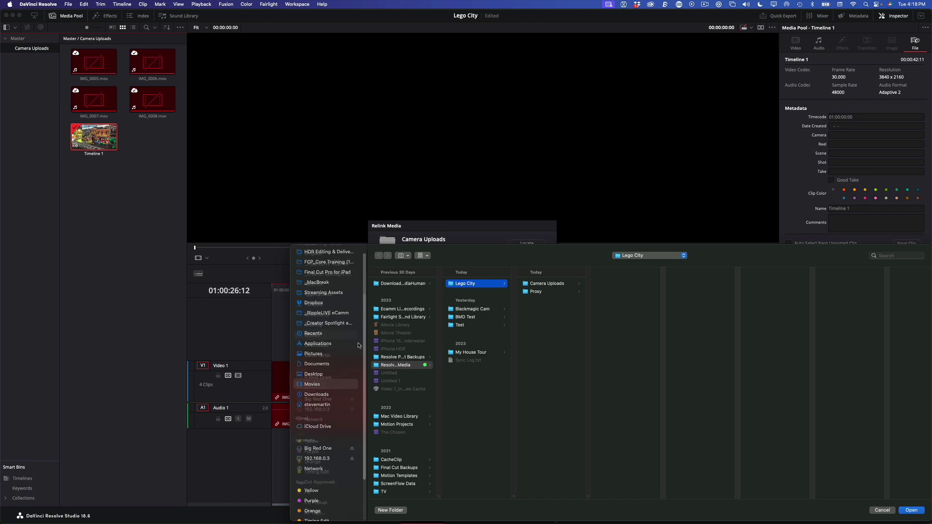
click(316, 439)
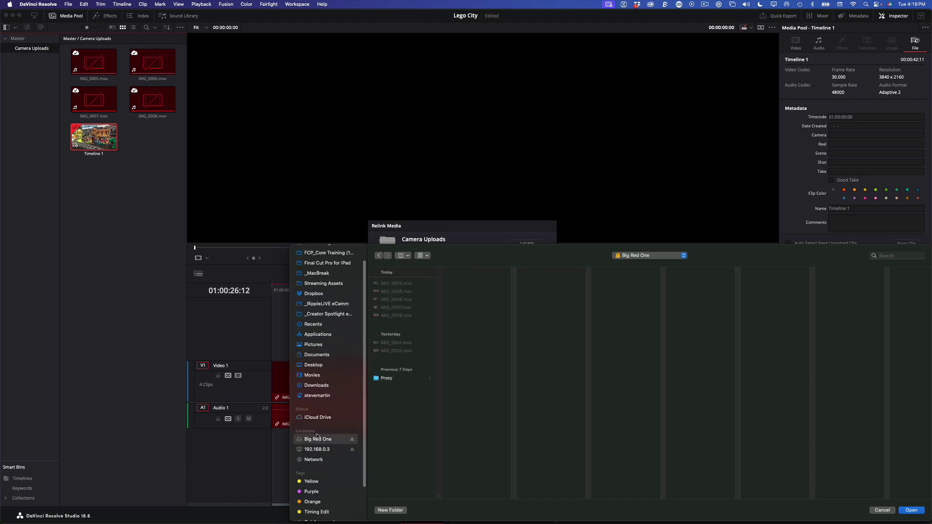
click(912, 510)
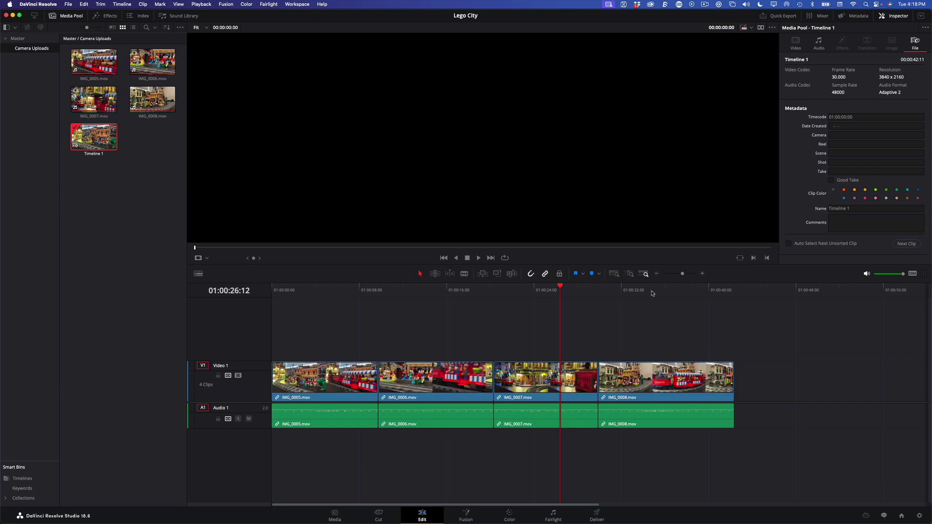
Scrub through the relinked IMG_0007.mov on the timeline and set proxy handling to Prefer Camera Originals
drag(653, 293, 530, 335)
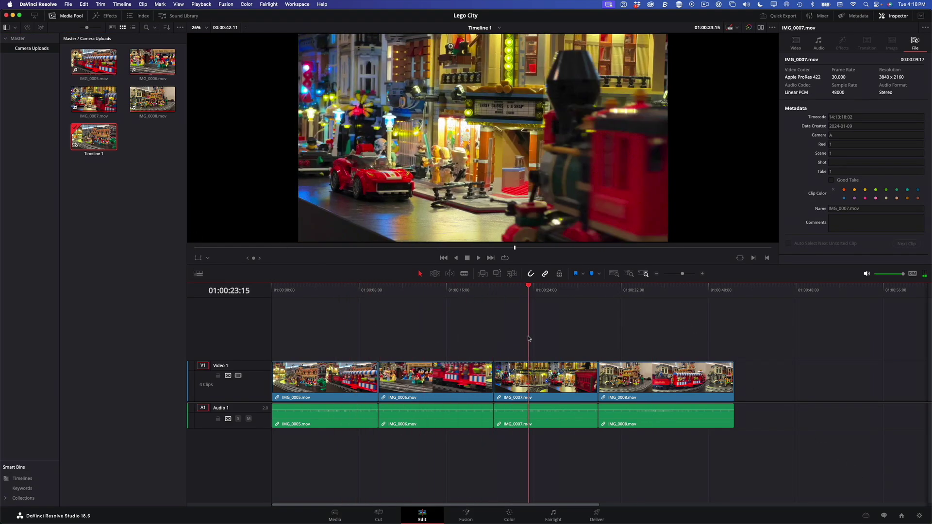
click(733, 28)
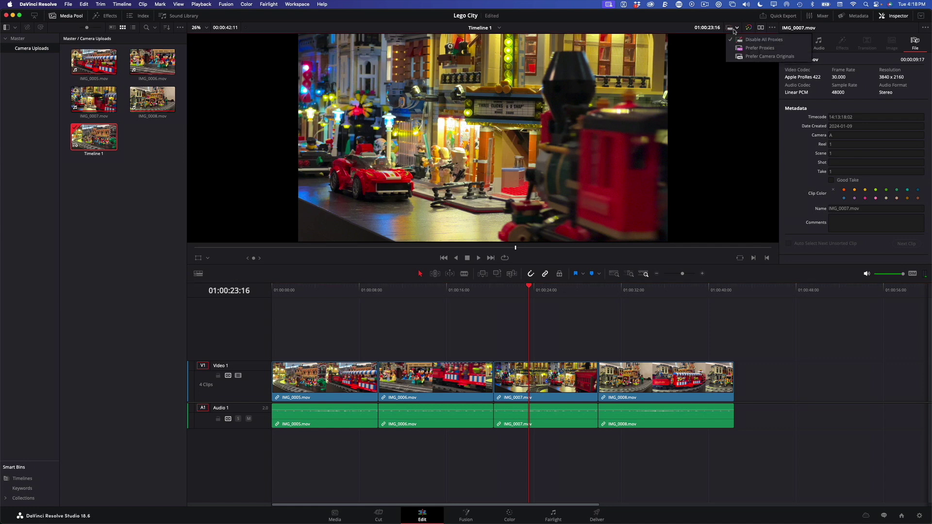
click(738, 57)
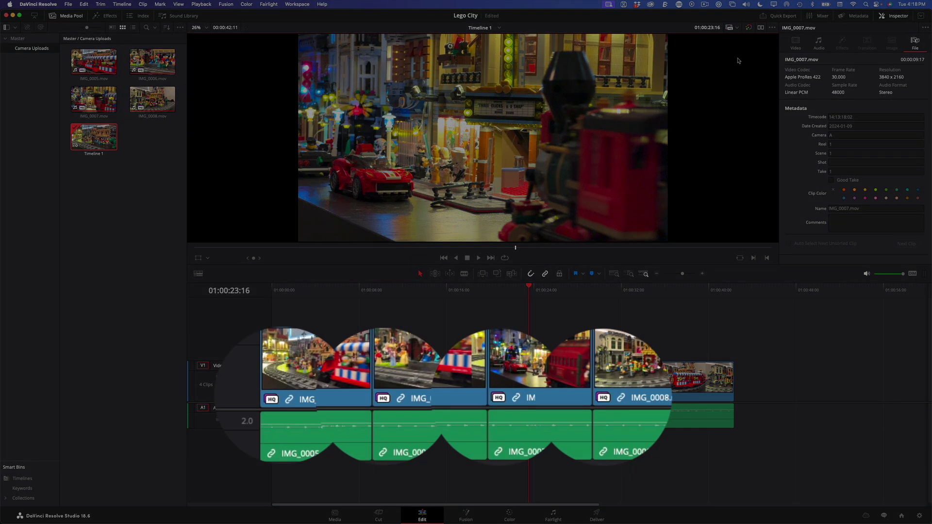